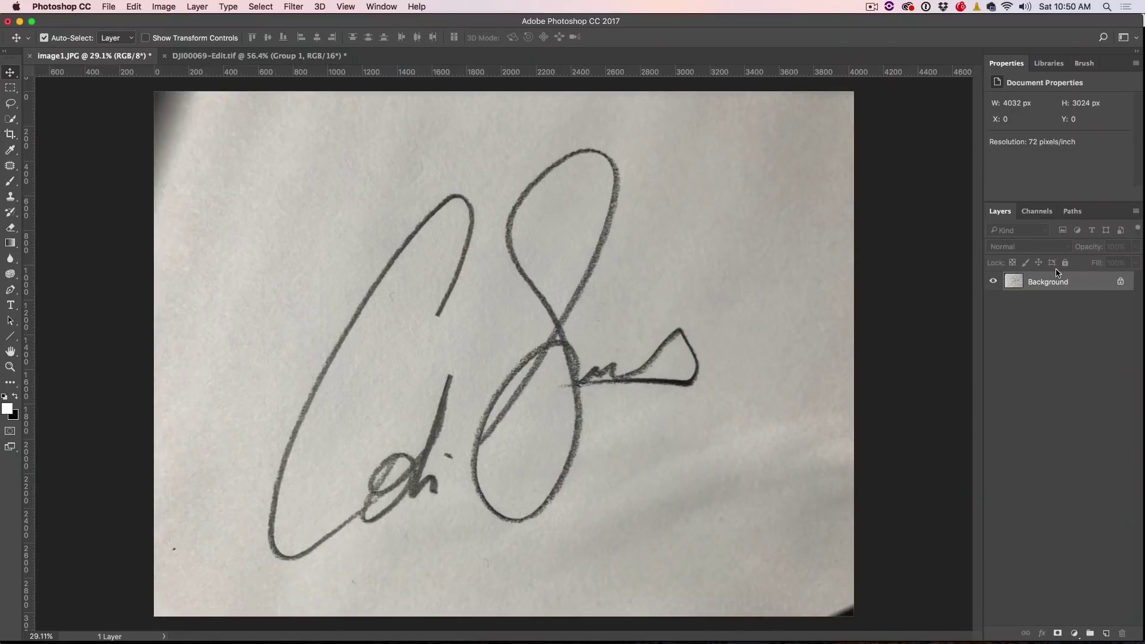
Apply Levels with input black 109, gamma 1.18 and white 163 to the signature photo.
key(super+l)
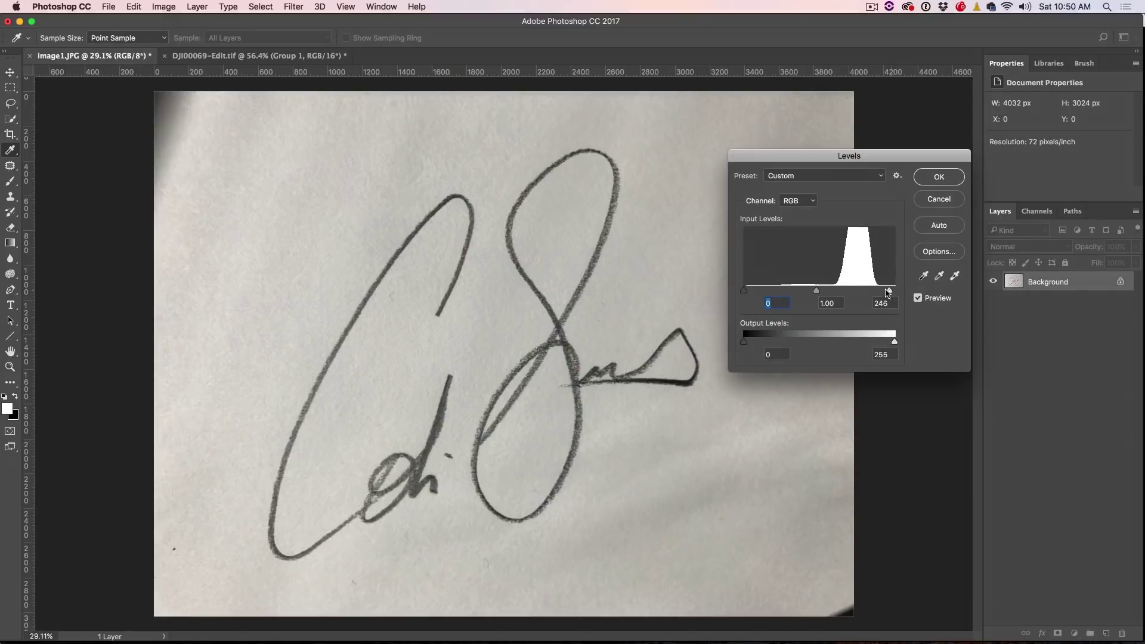
drag(888, 292, 847, 292)
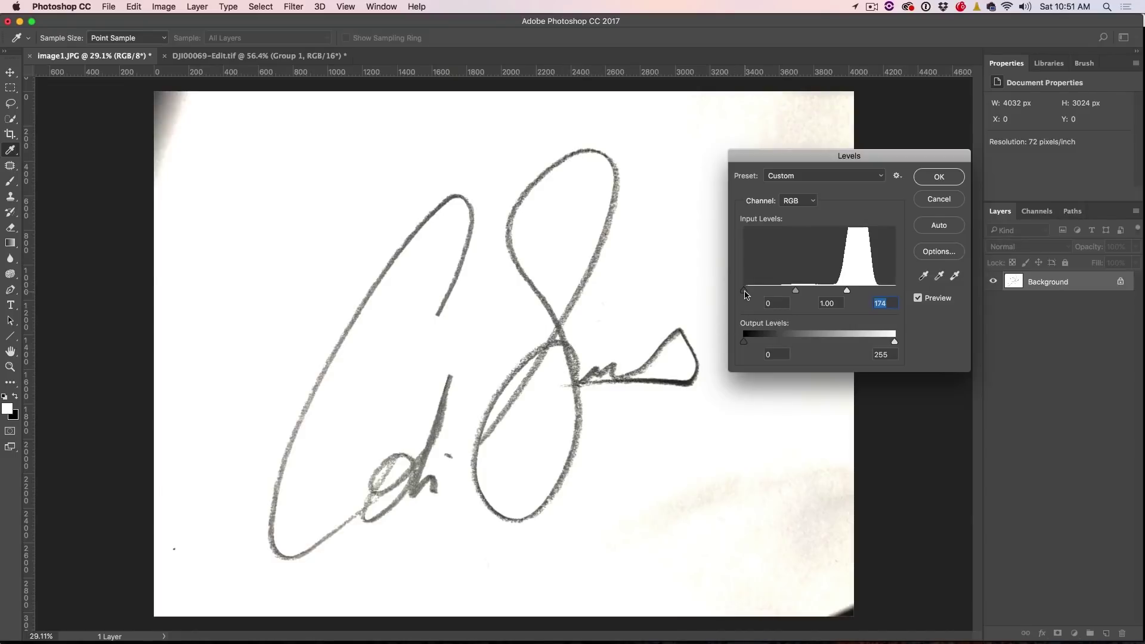
mouse_move(747, 294)
mouse_down()
mouse_move(839, 286)
mouse_move(807, 278)
mouse_up()
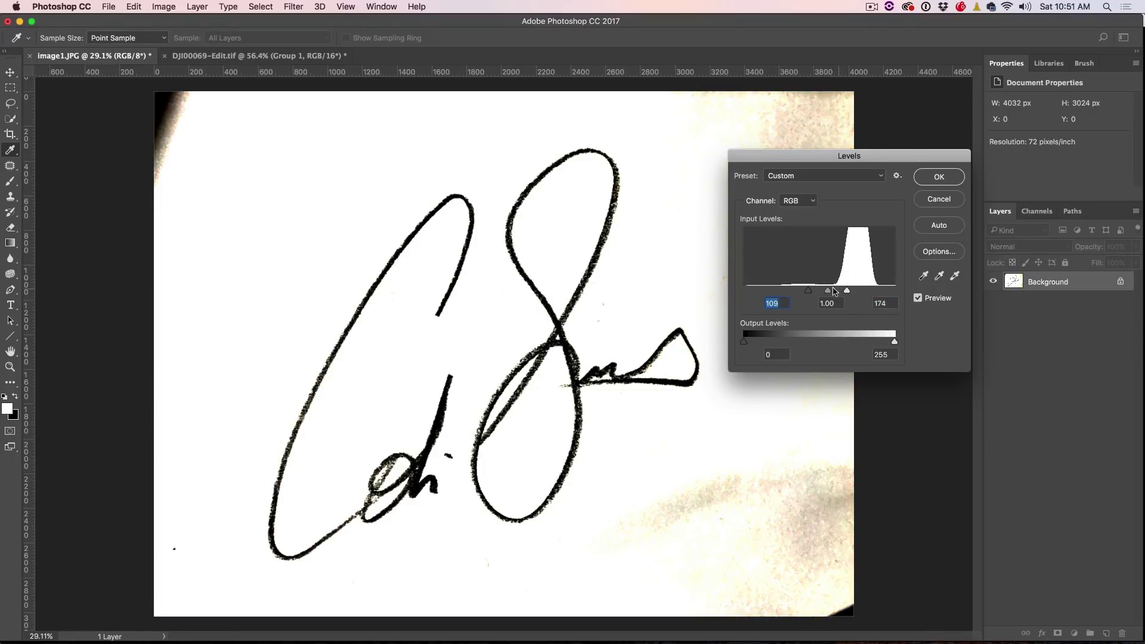
mouse_move(830, 292)
mouse_down()
mouse_move(814, 291)
mouse_move(840, 291)
mouse_up()
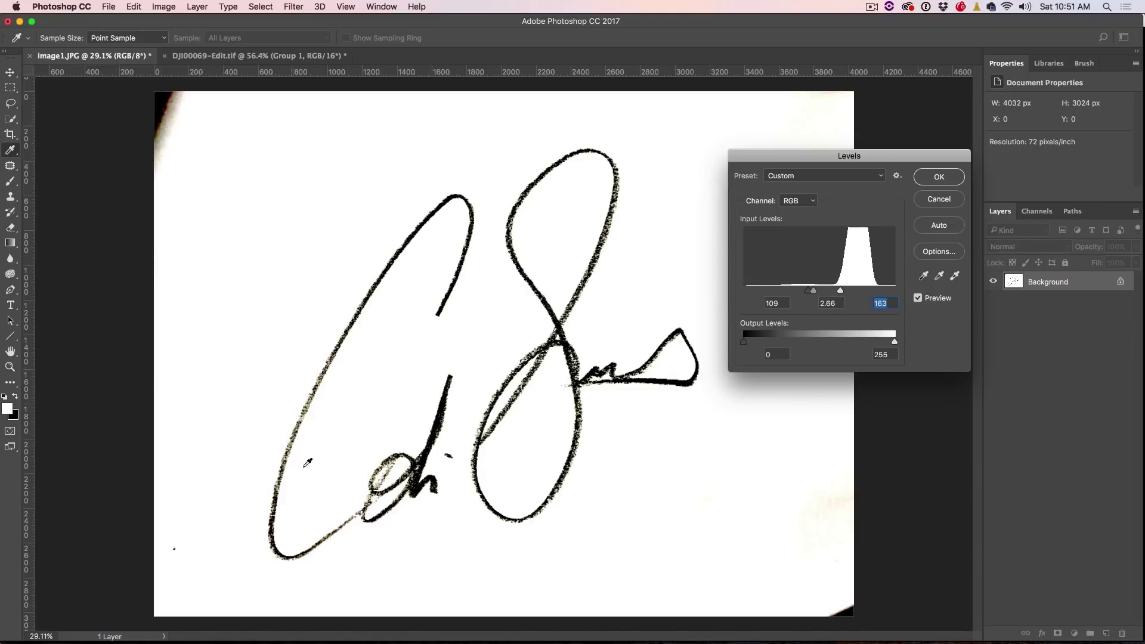
drag(815, 293, 823, 292)
click(823, 292)
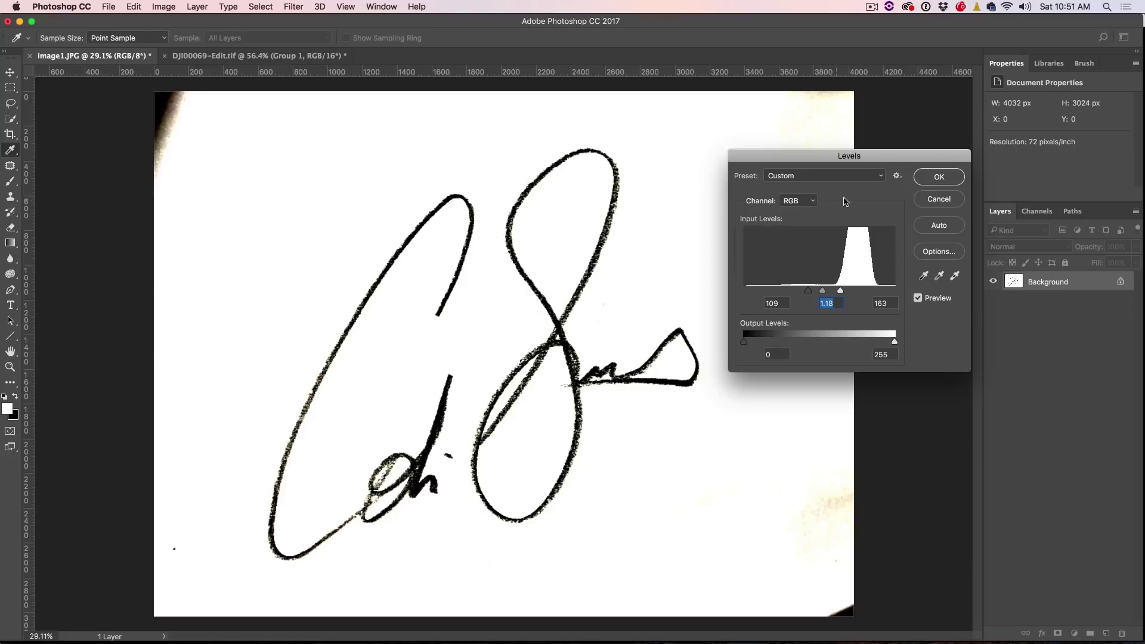
click(939, 178)
key(v)
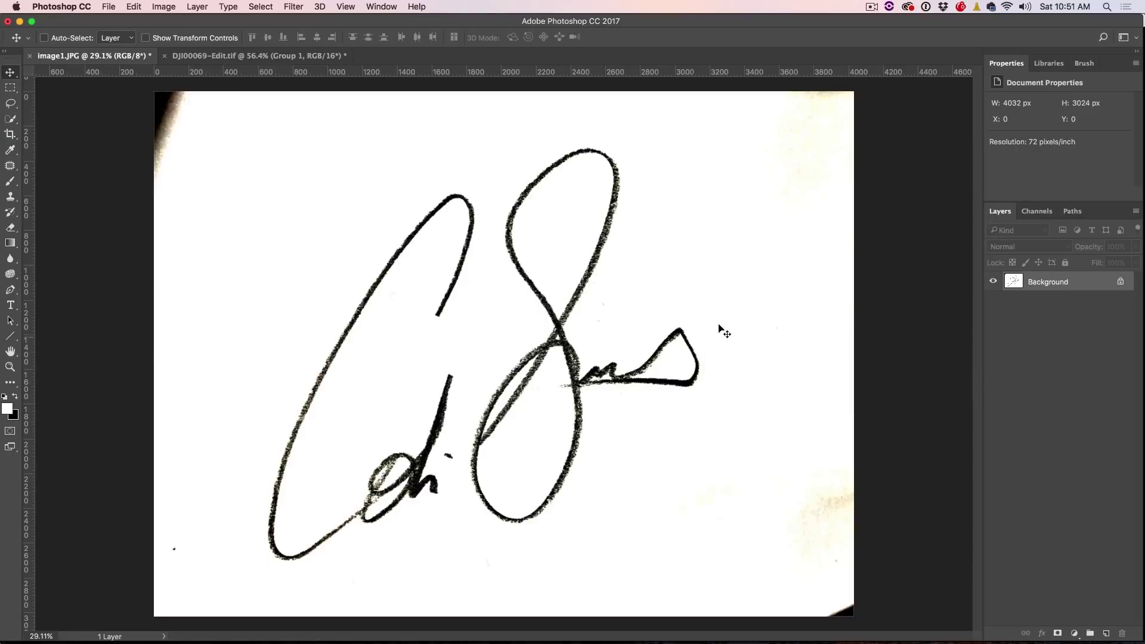
Draw a loose Lasso loop around the whole signature, leaving the stained paper edges outside.
click(11, 104)
mouse_move(295, 296)
mouse_down()
mouse_move(419, 183)
mouse_move(529, 129)
mouse_move(593, 126)
mouse_move(652, 155)
mouse_move(663, 235)
mouse_move(725, 333)
mouse_move(720, 414)
mouse_move(657, 491)
mouse_move(588, 542)
mouse_move(385, 566)
mouse_up()
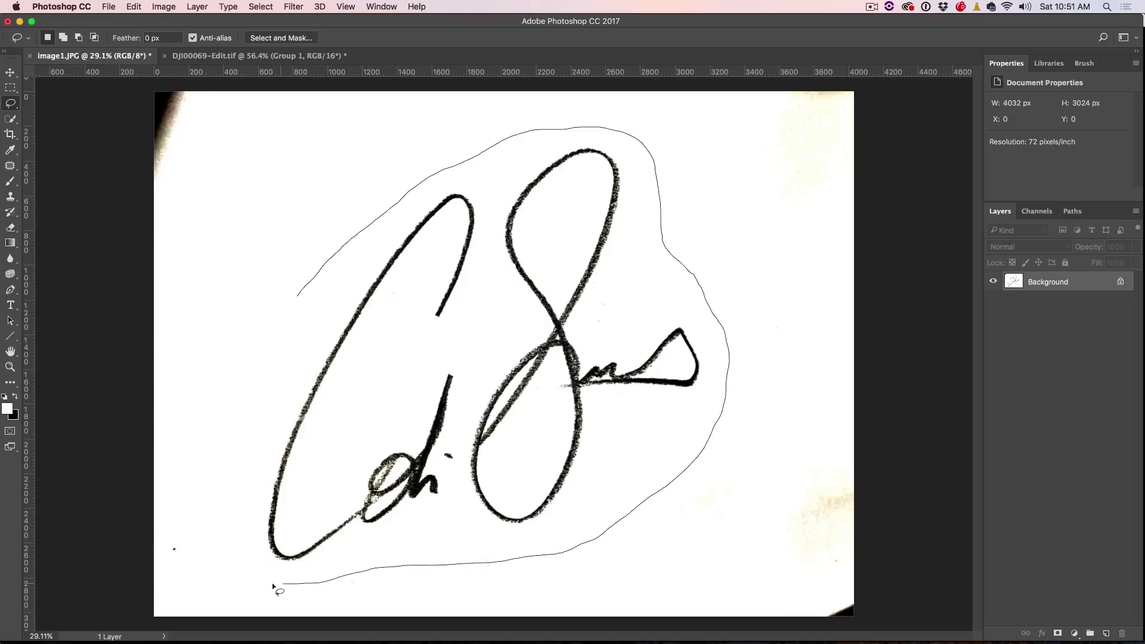
mouse_move(213, 439)
mouse_down()
mouse_move(245, 326)
mouse_move(316, 276)
mouse_up()
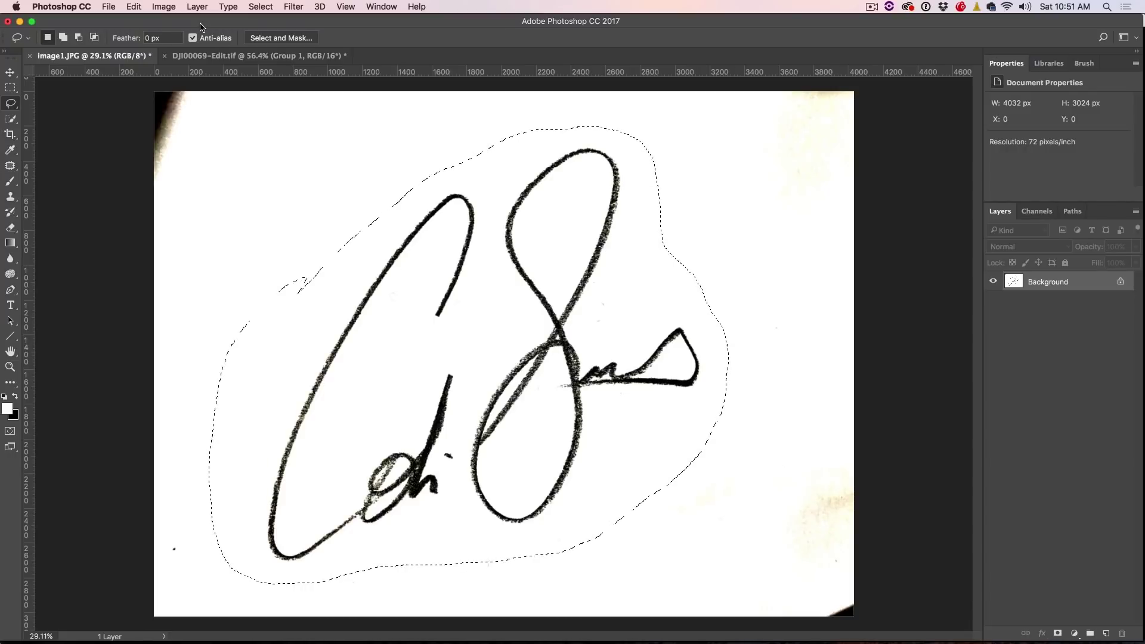
Define the selection as brush preset 'signature', then switch to the DJI00069-Edit.tif document.
click(133, 7)
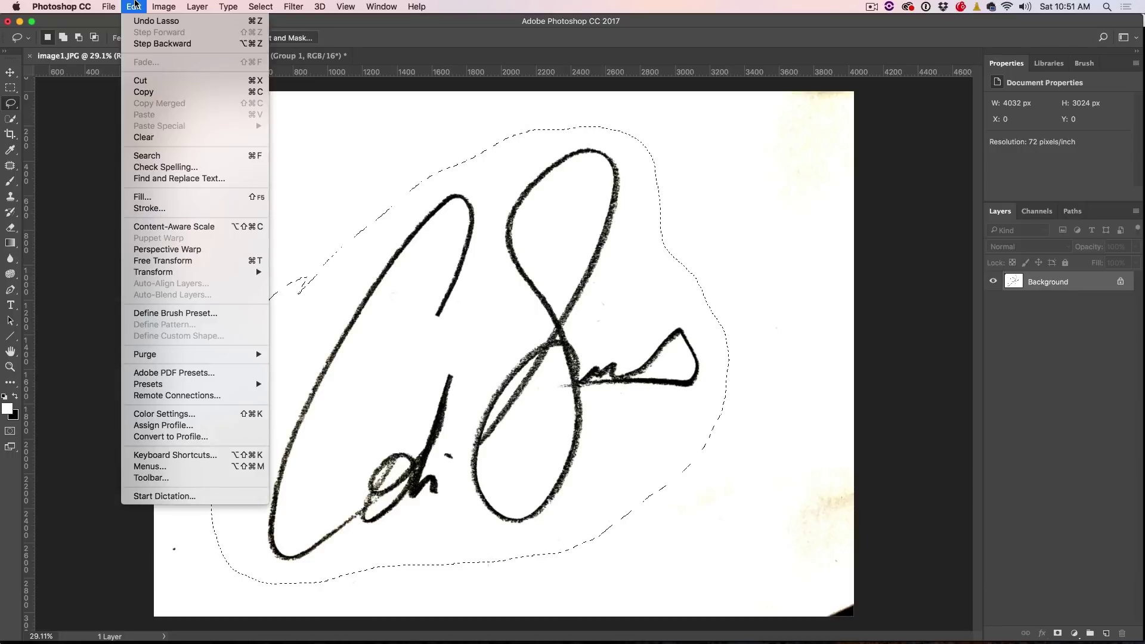
click(164, 313)
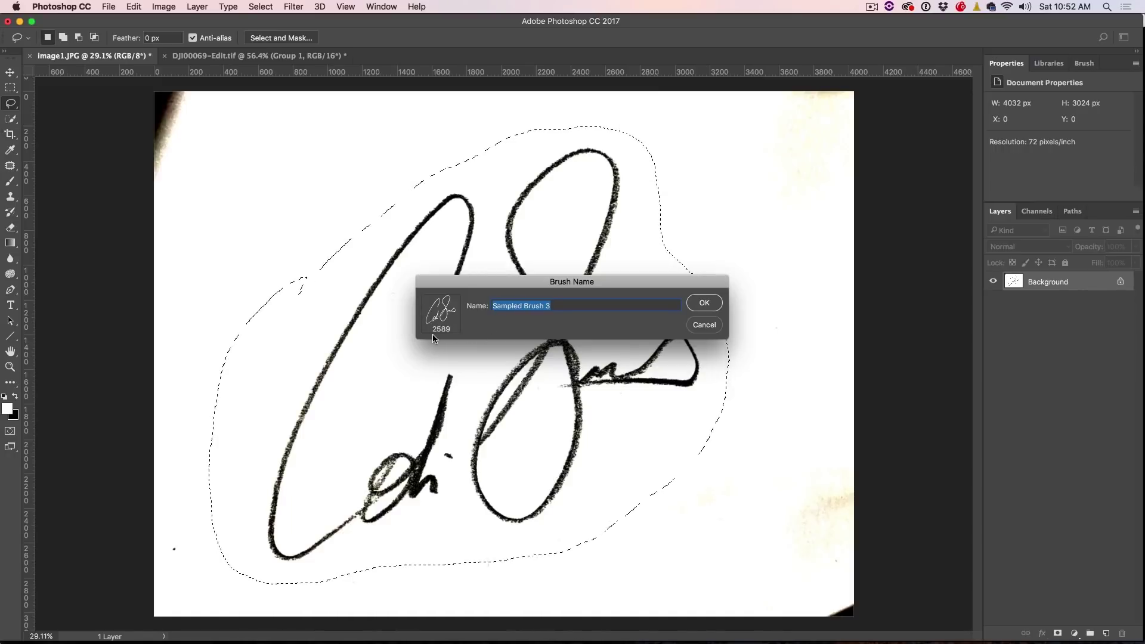
text(signature)
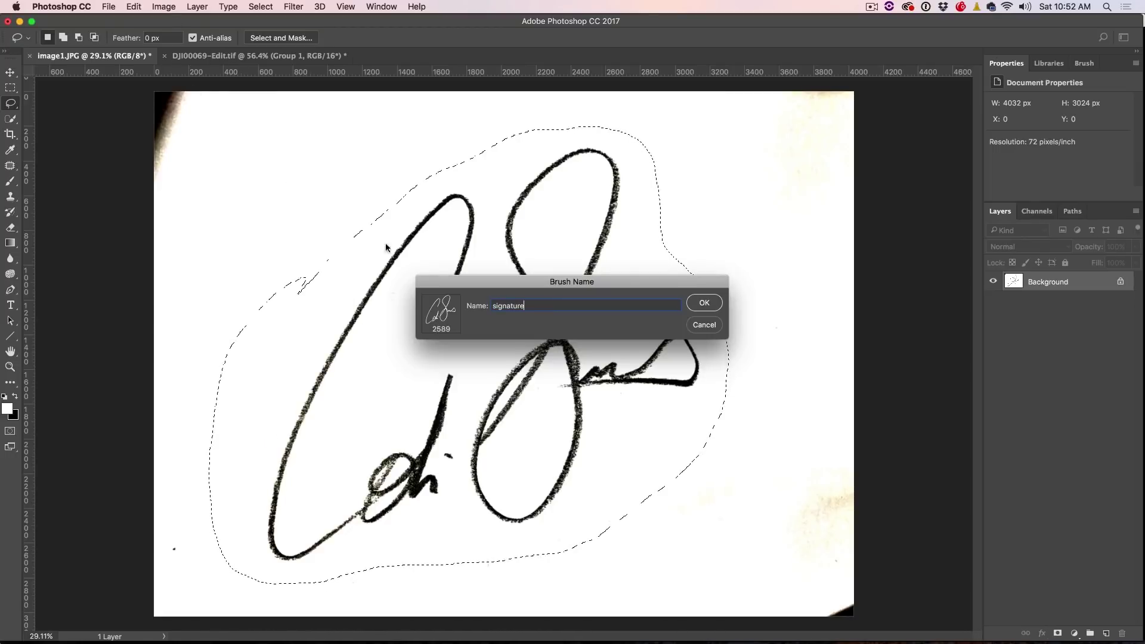
click(704, 304)
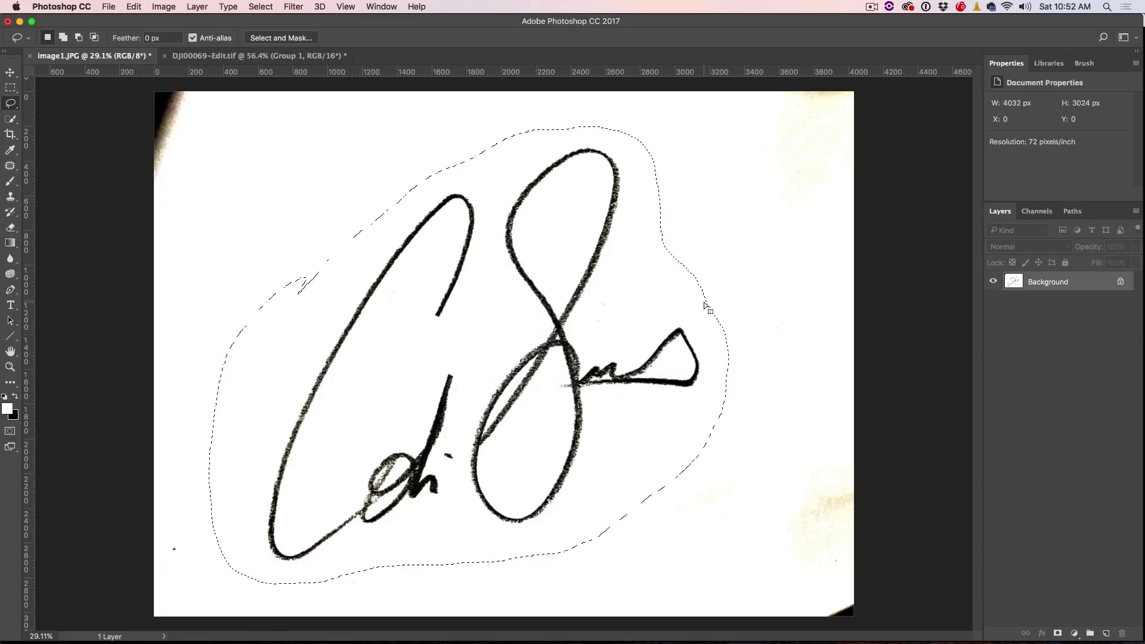
click(279, 58)
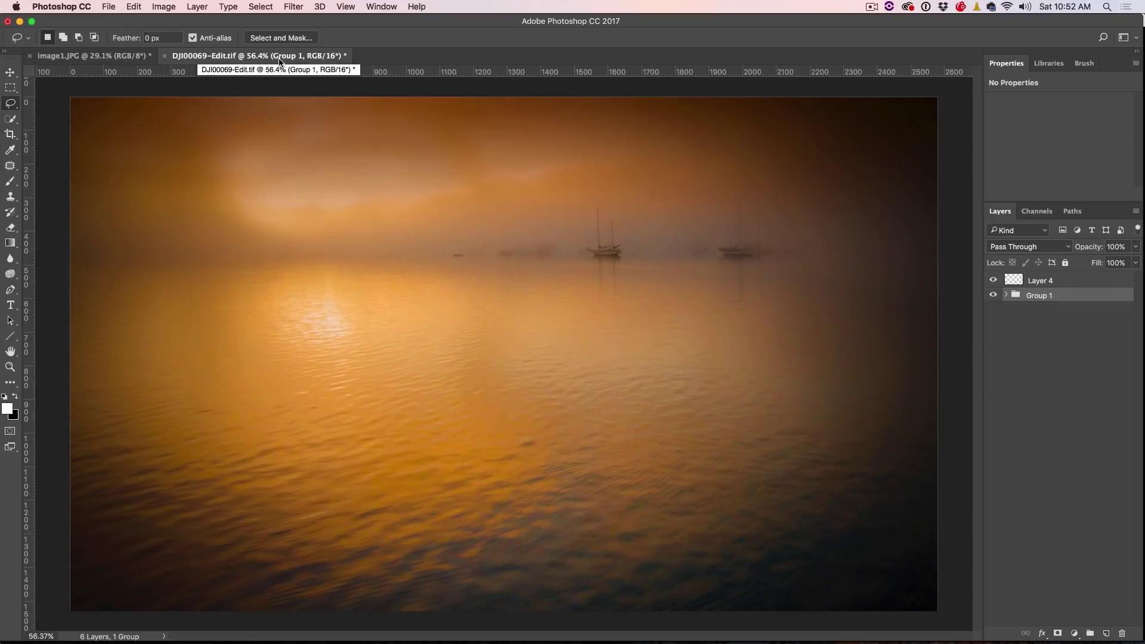
key(b)
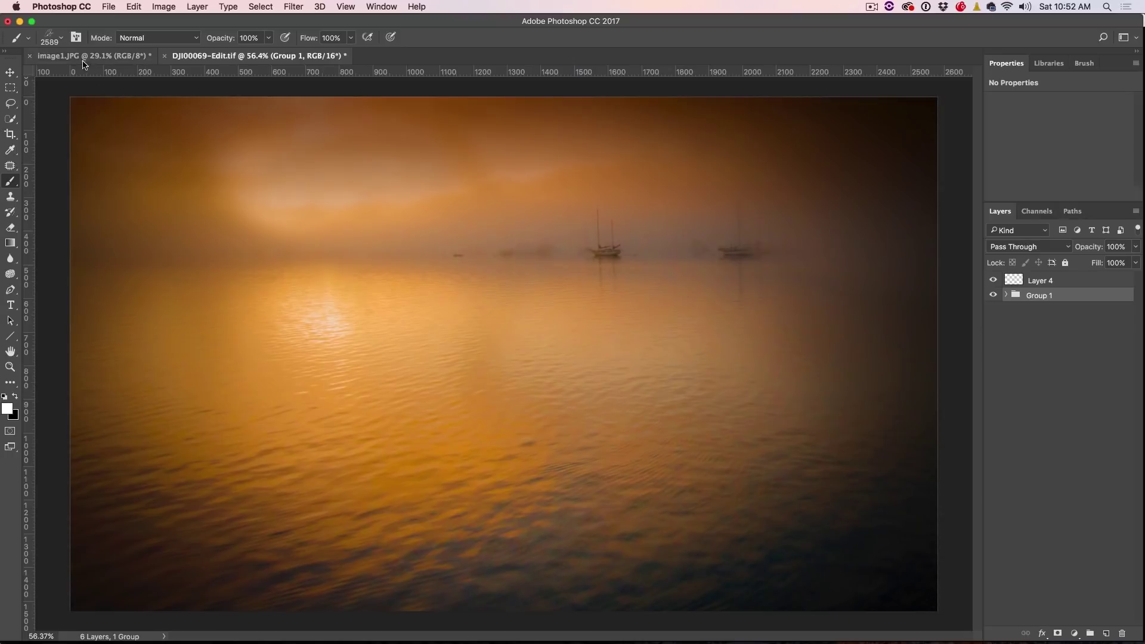
Pick the 2589 px signature brush preset and target the empty Layer 4.
click(60, 39)
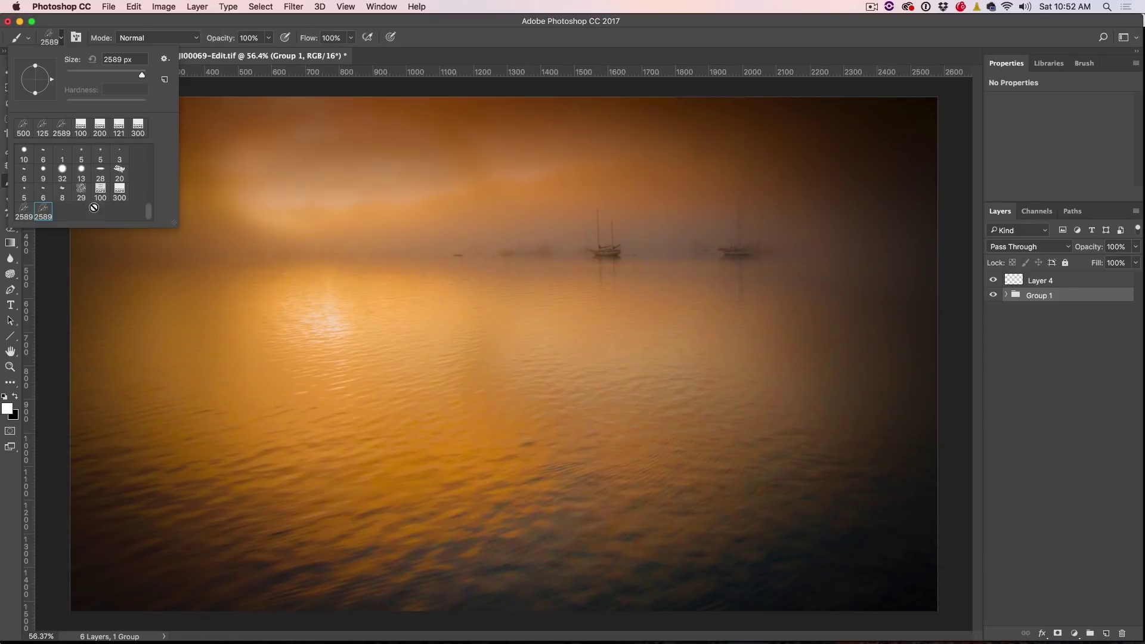
click(199, 22)
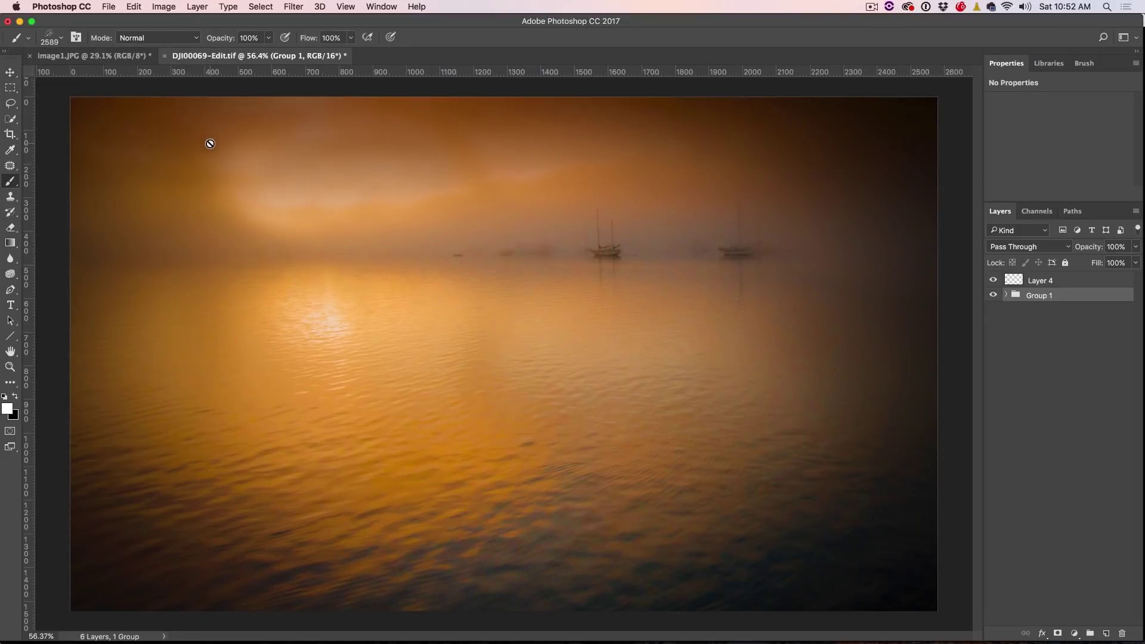
click(1053, 288)
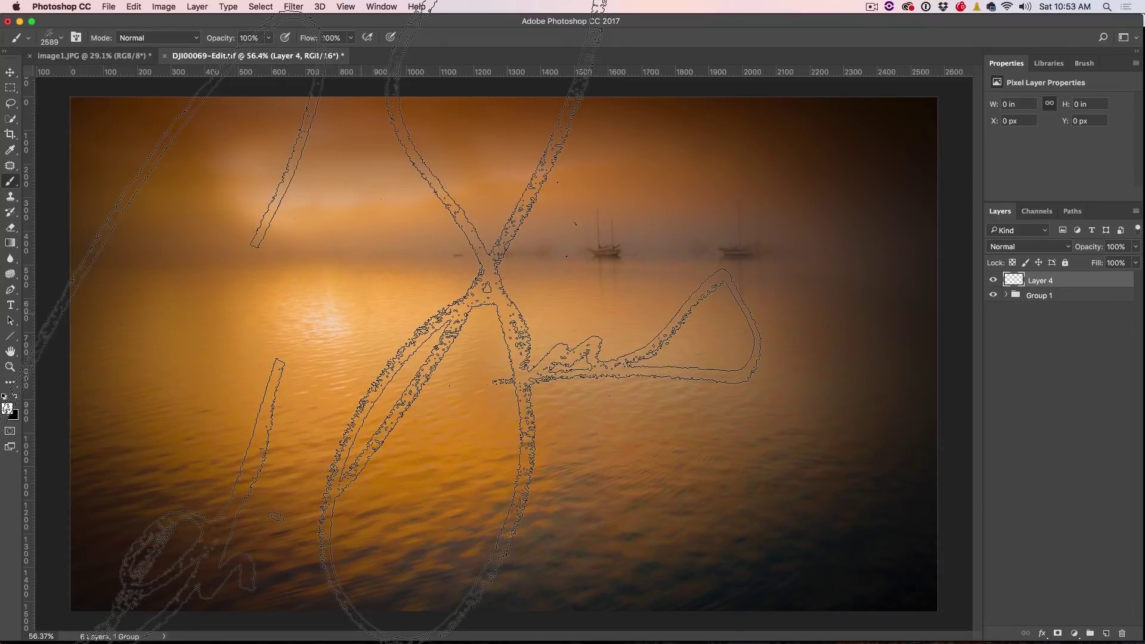
Resize the signature brush to 900 px and stamp it in white over the lower-left water.
key(bracketleft)
key(bracketleft)
key(bracketleft)
key(bracketleft)
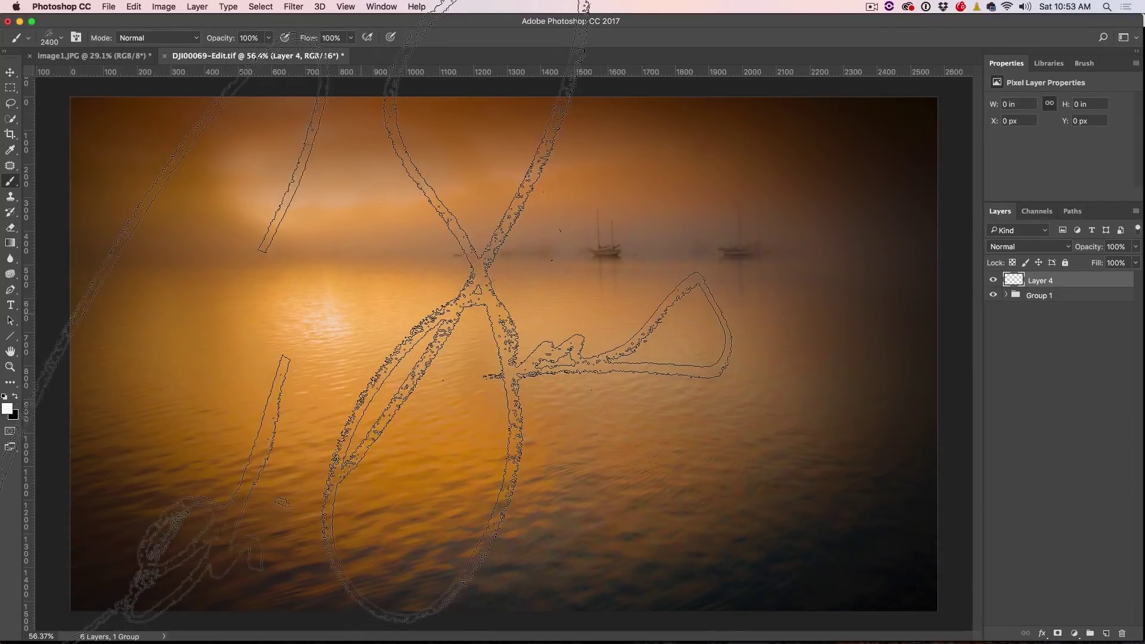
key(bracketleft)
key(bracketleft)
key(bracketleft)
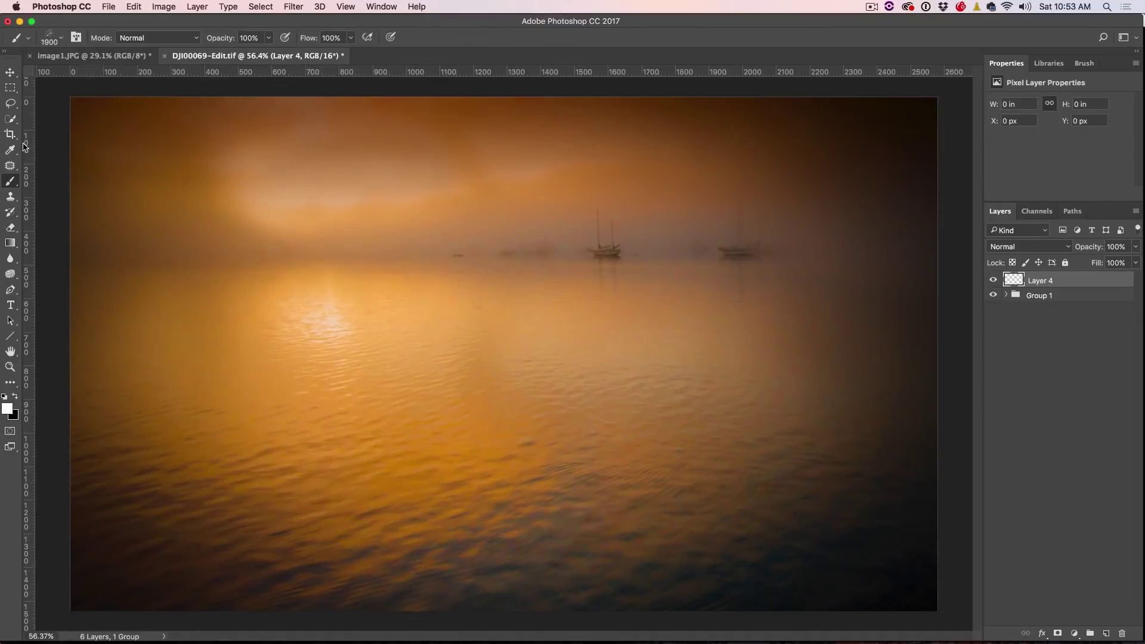
click(61, 38)
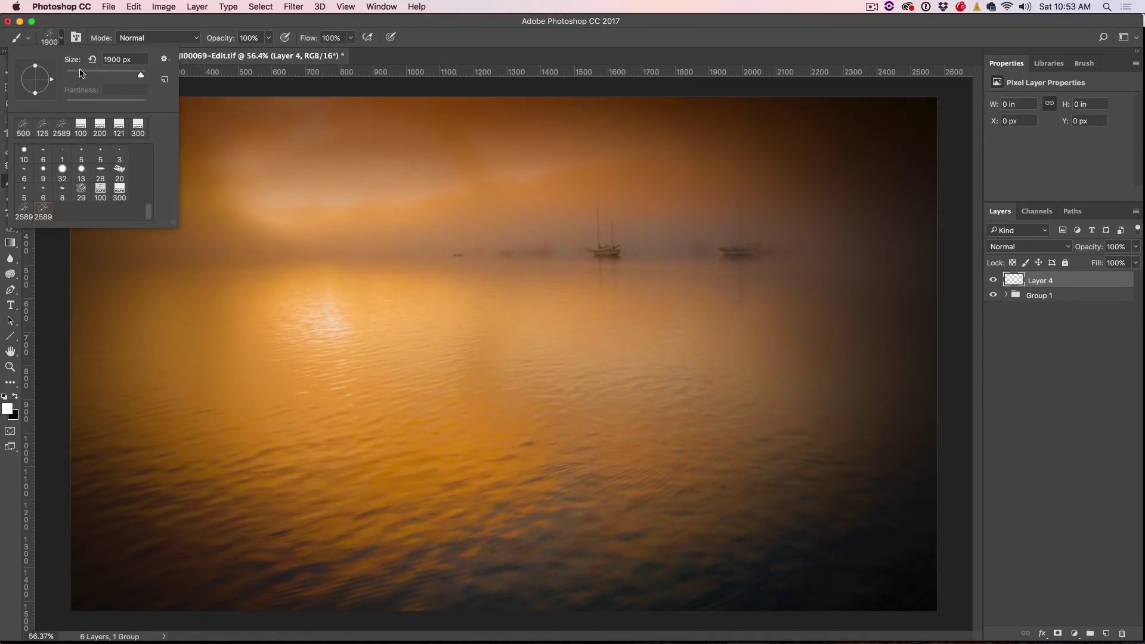
drag(142, 77, 117, 77)
key(Return)
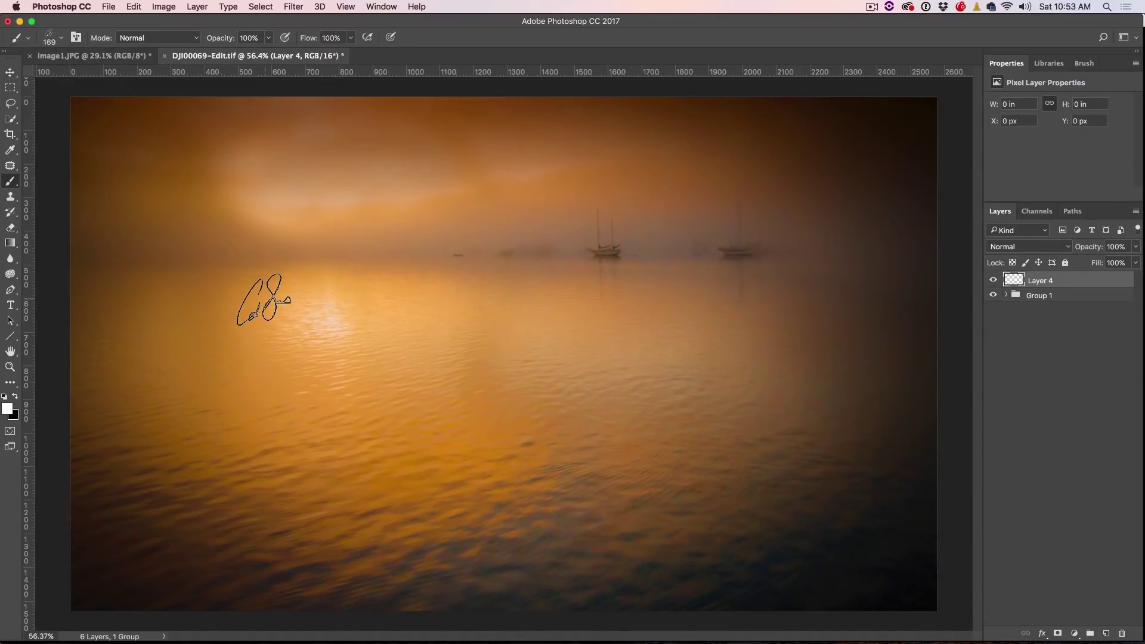
key(bracketright)
key(bracketright)
key(bracketright)
key(bracketright)
key(bracketright)
key(bracketright)
key(bracketright)
key(bracketright)
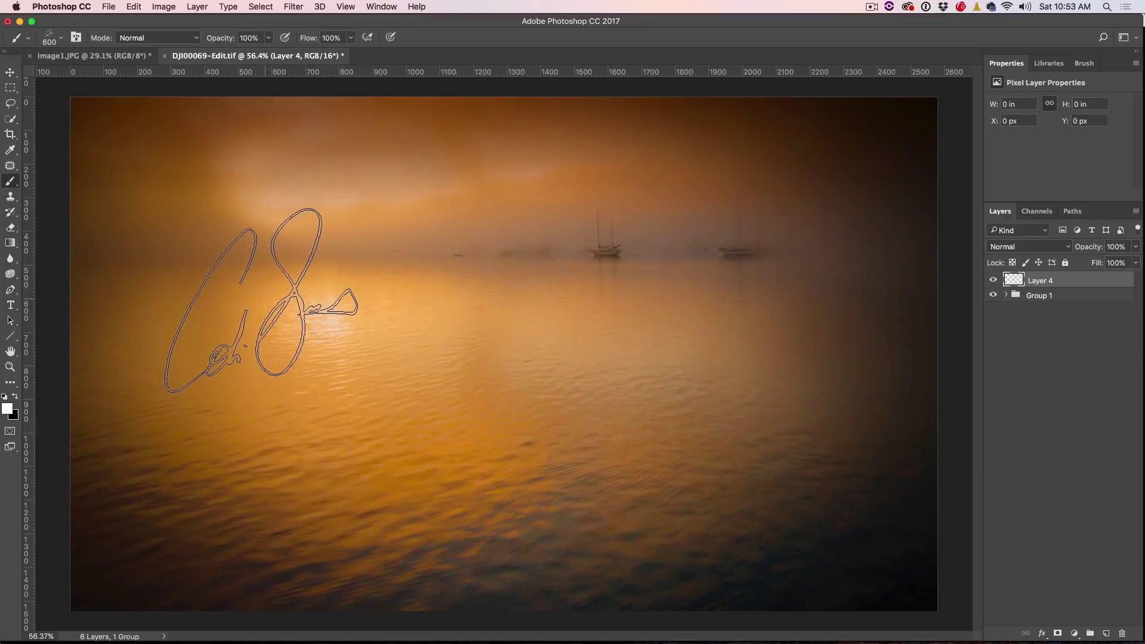
key(bracketright)
key(bracketright)
key(bracketright)
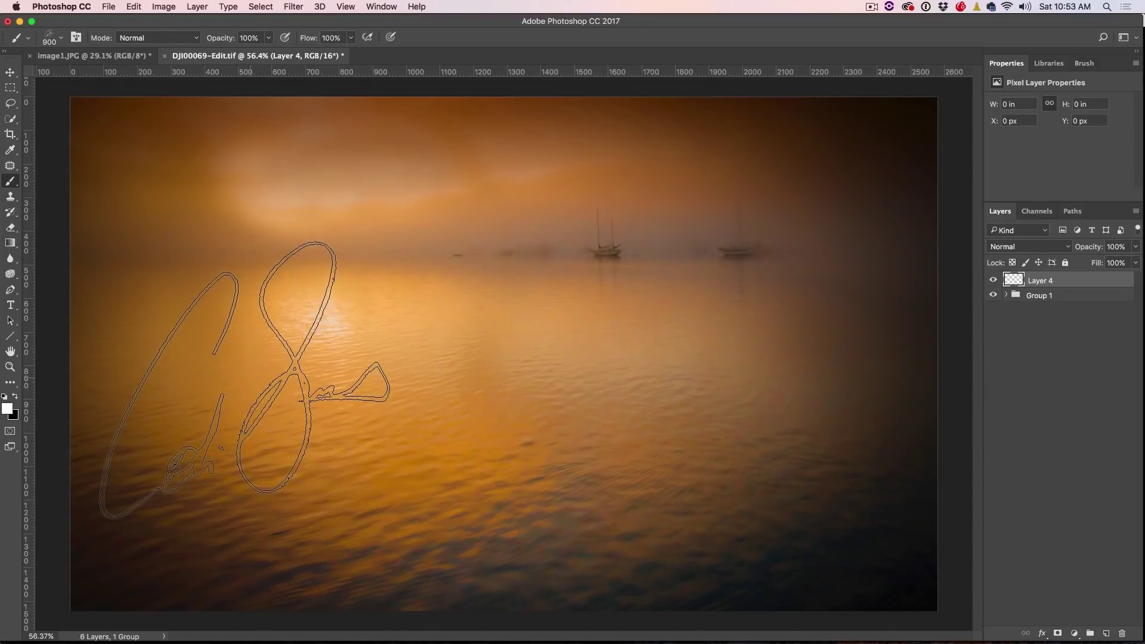
click(245, 380)
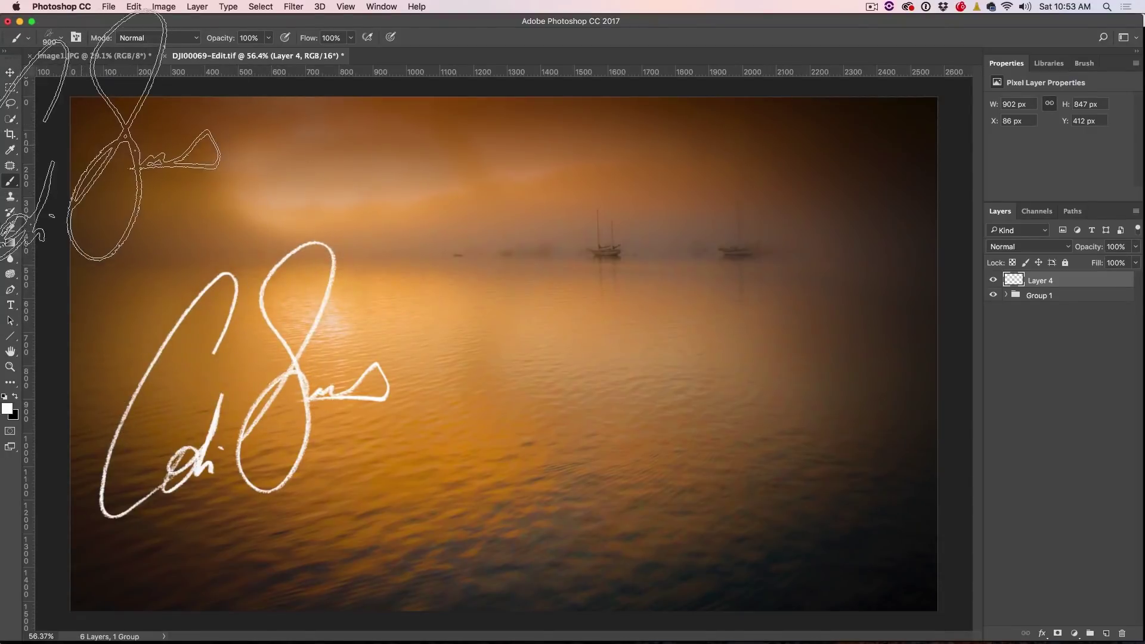
key(v)
scroll(306, 309, up, 5)
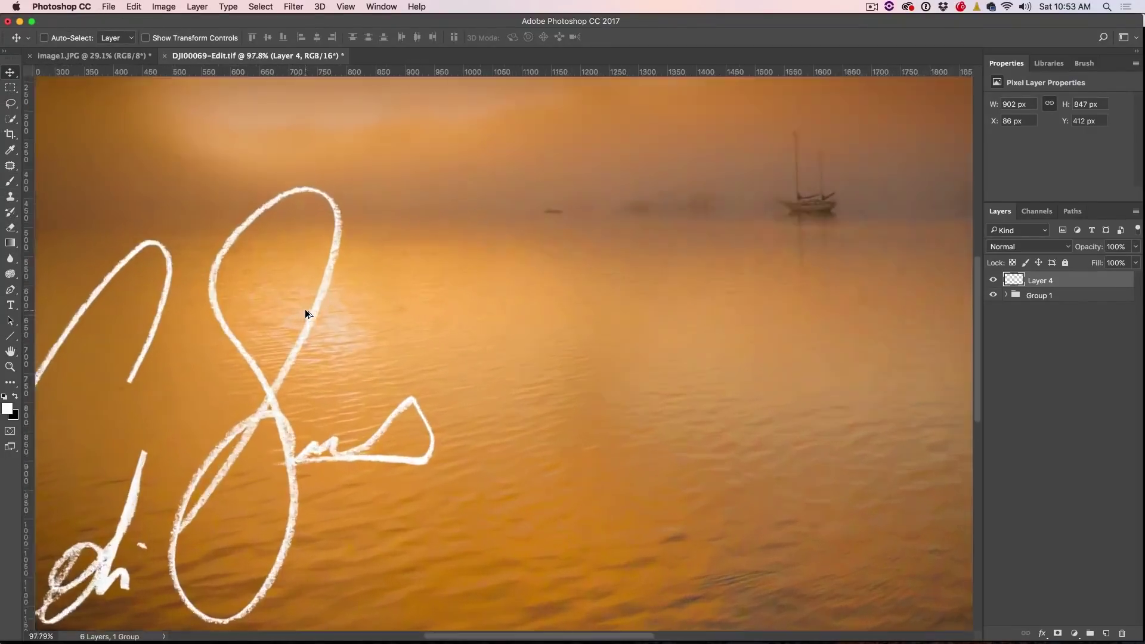
drag(268, 358, 414, 258)
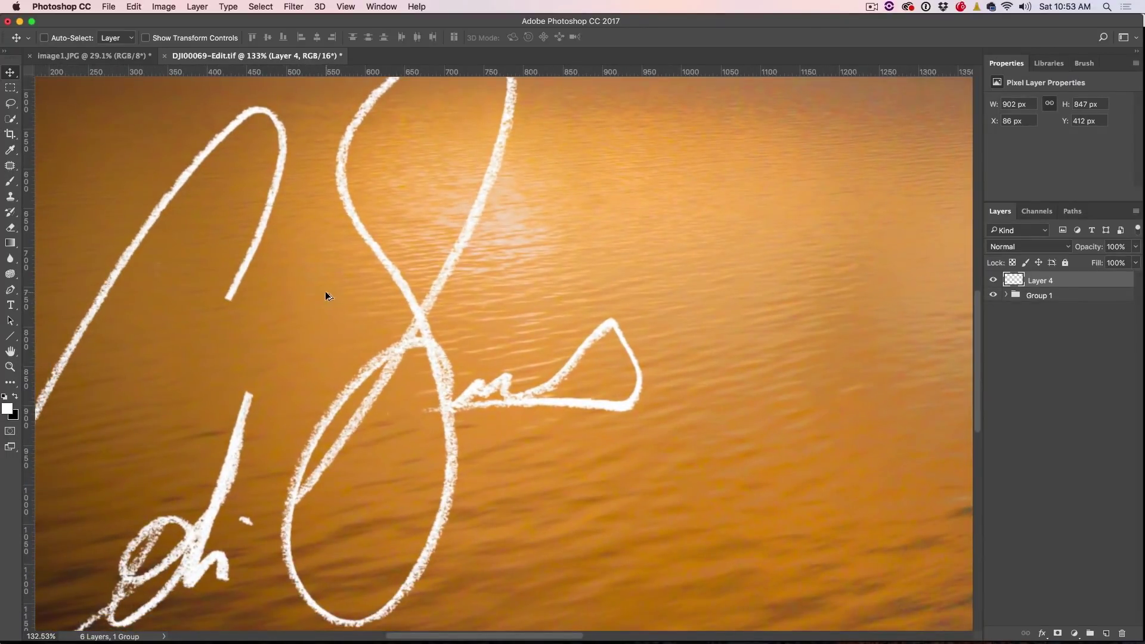
scroll(322, 292, down, 5)
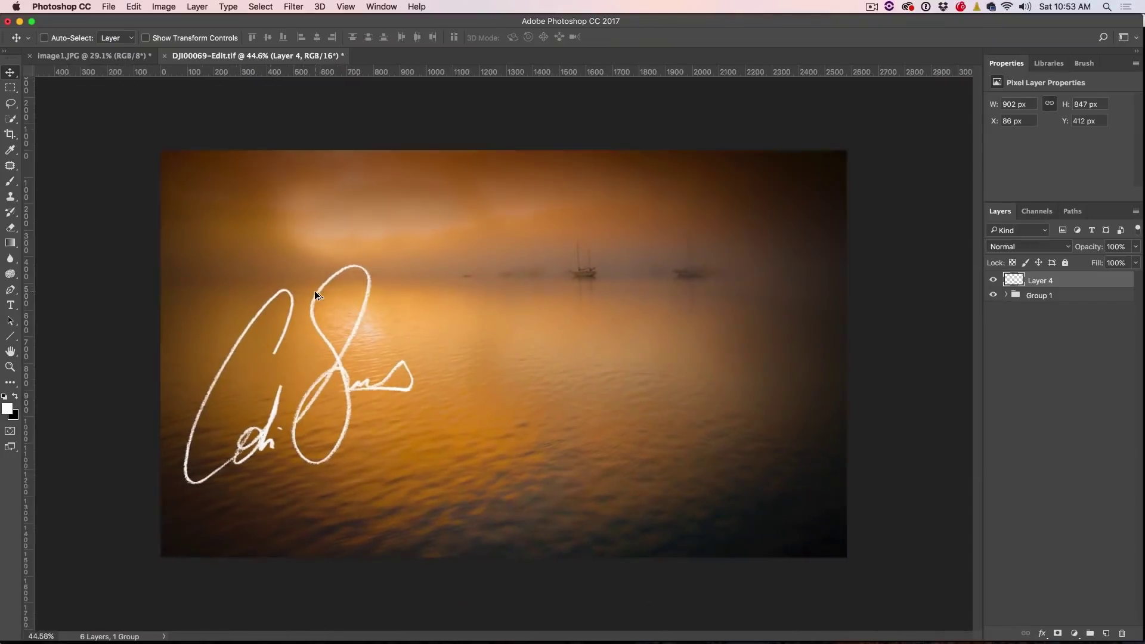
scroll(315, 294, down, 1)
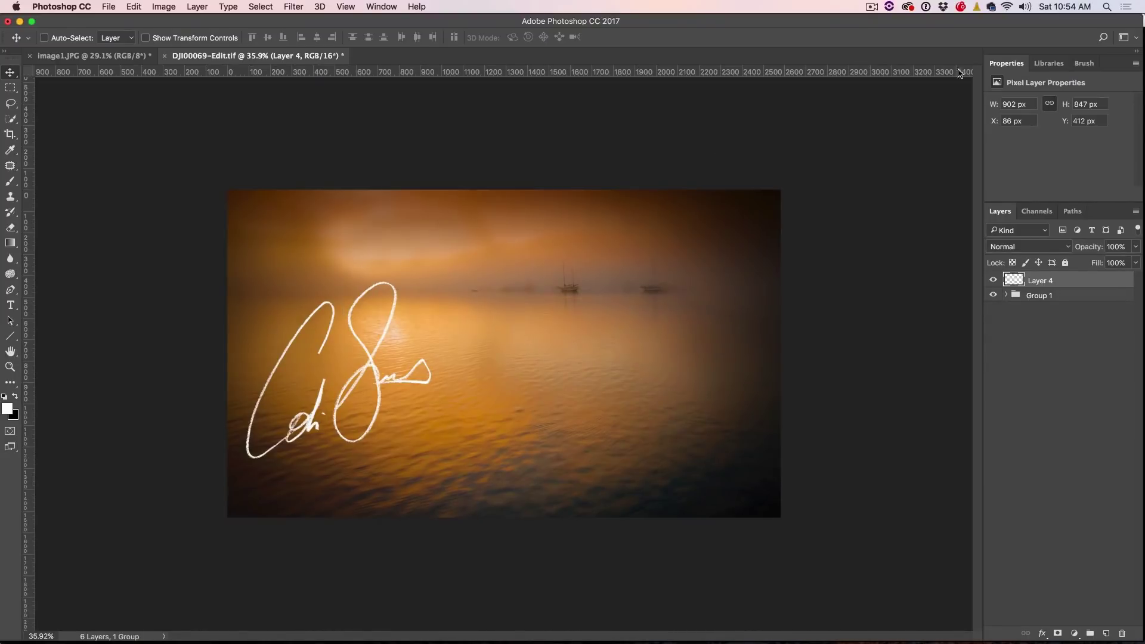
click(1080, 64)
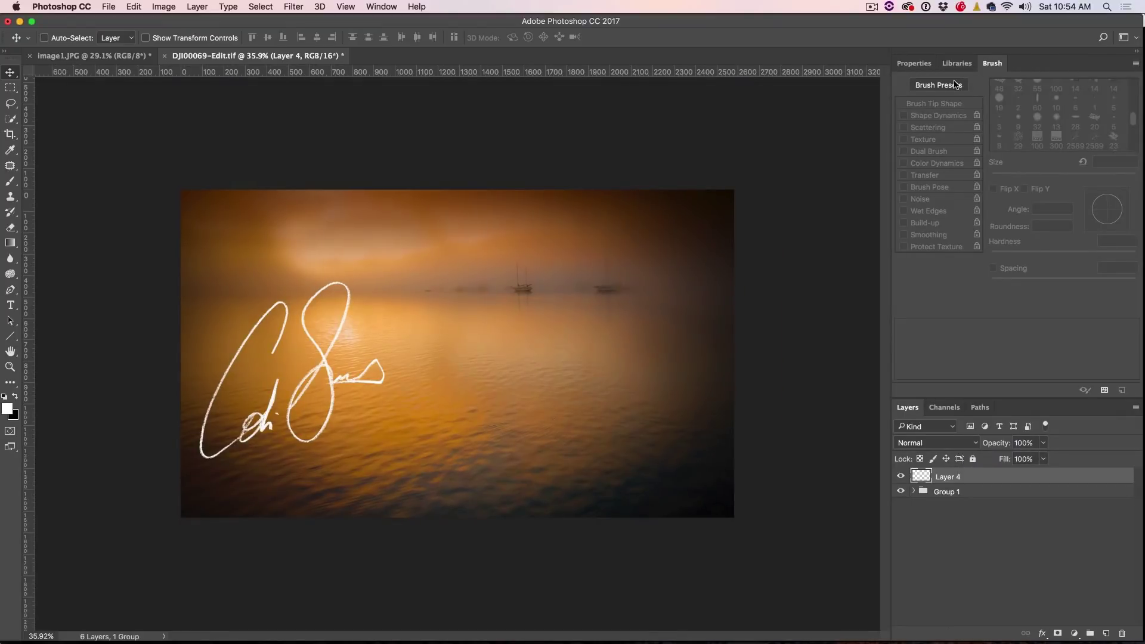
Drag the 2589 signature brush preset into the 'templates' library as a brush named signature.
key(b)
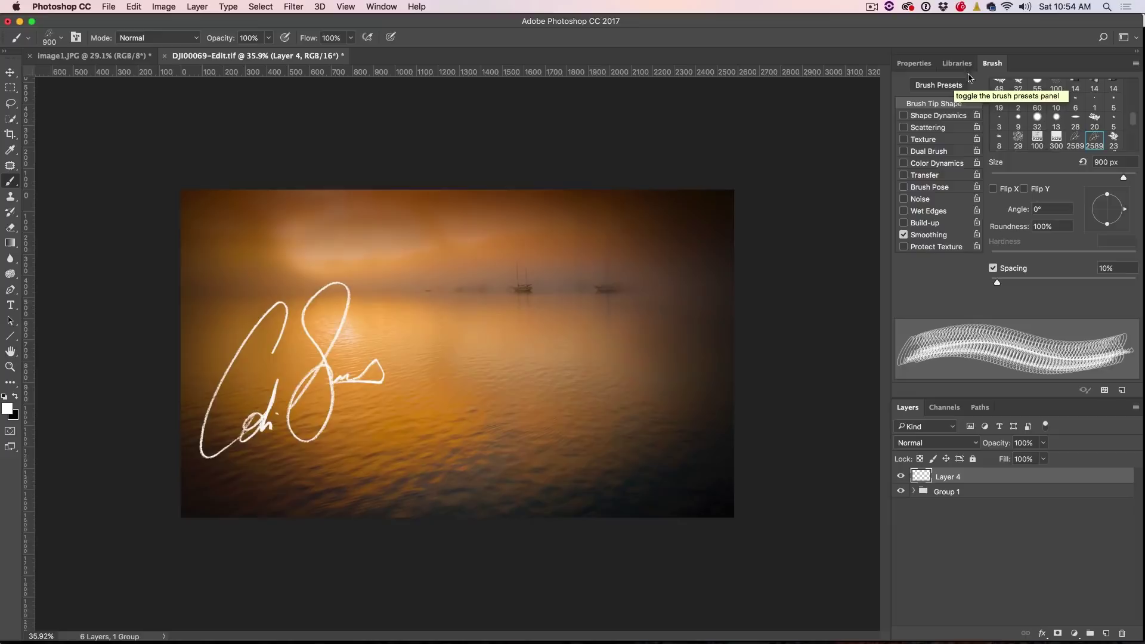
click(940, 85)
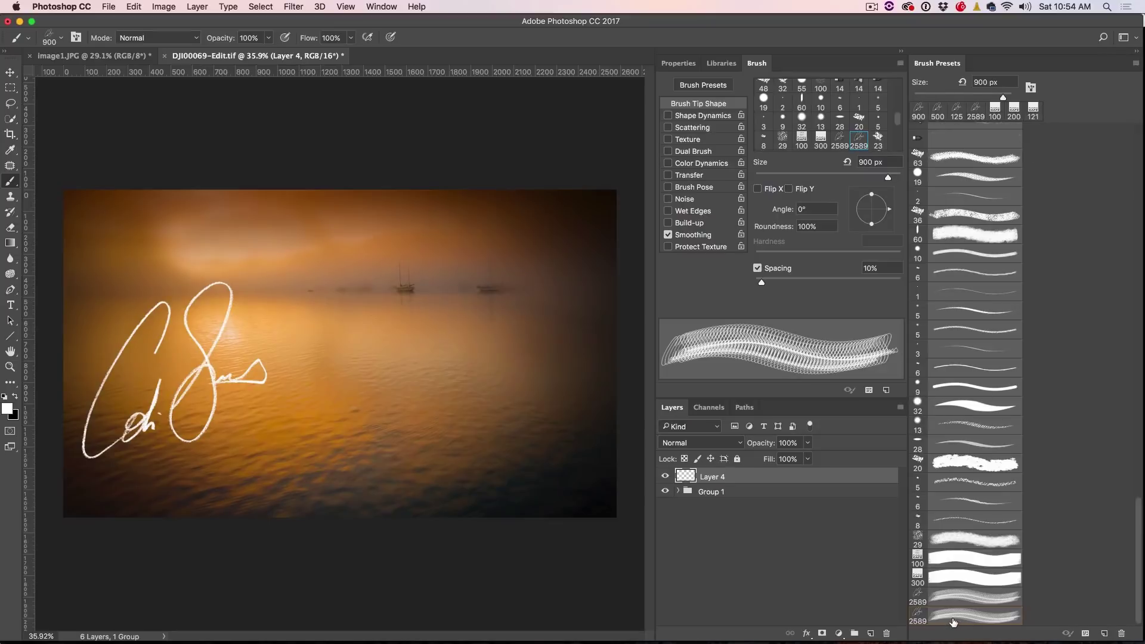
click(721, 63)
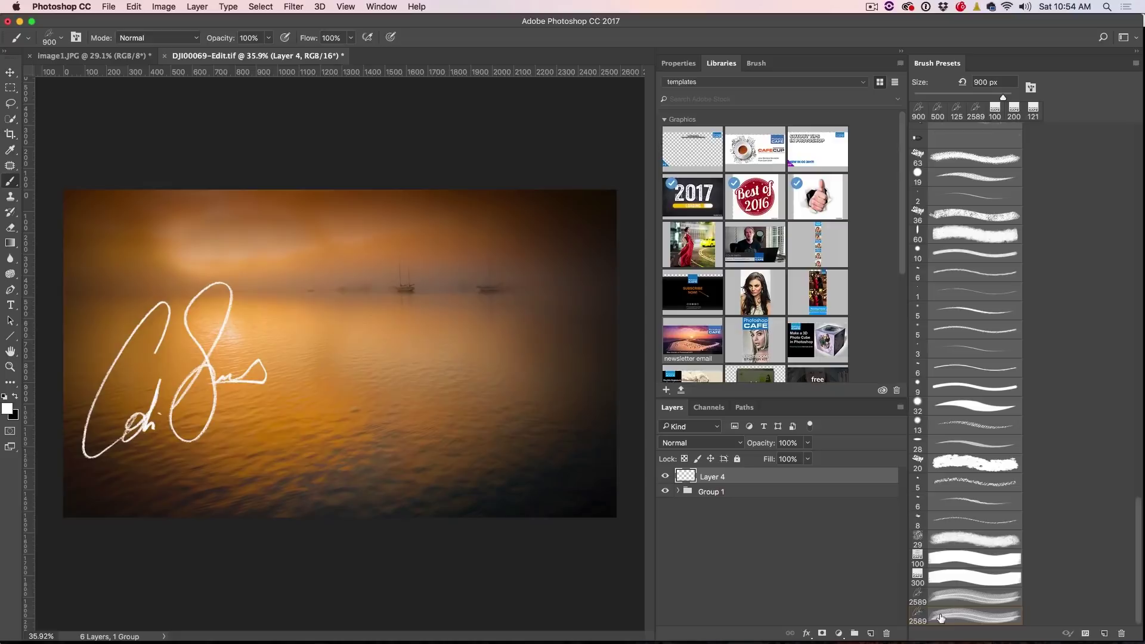
mouse_move(941, 617)
mouse_down()
mouse_move(882, 391)
mouse_move(811, 333)
mouse_up()
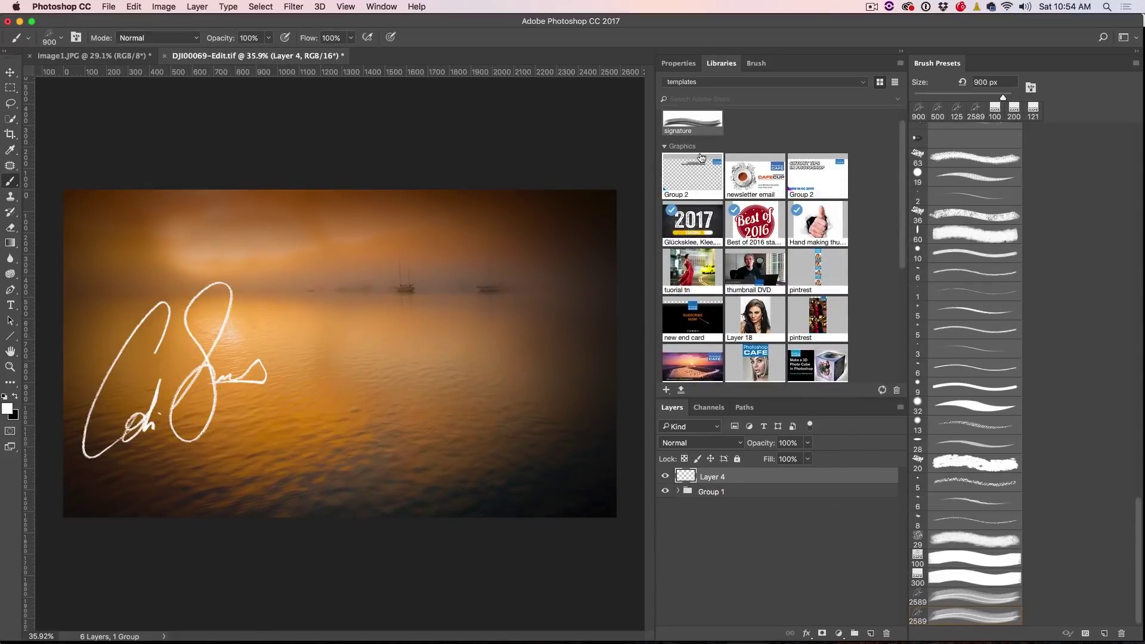